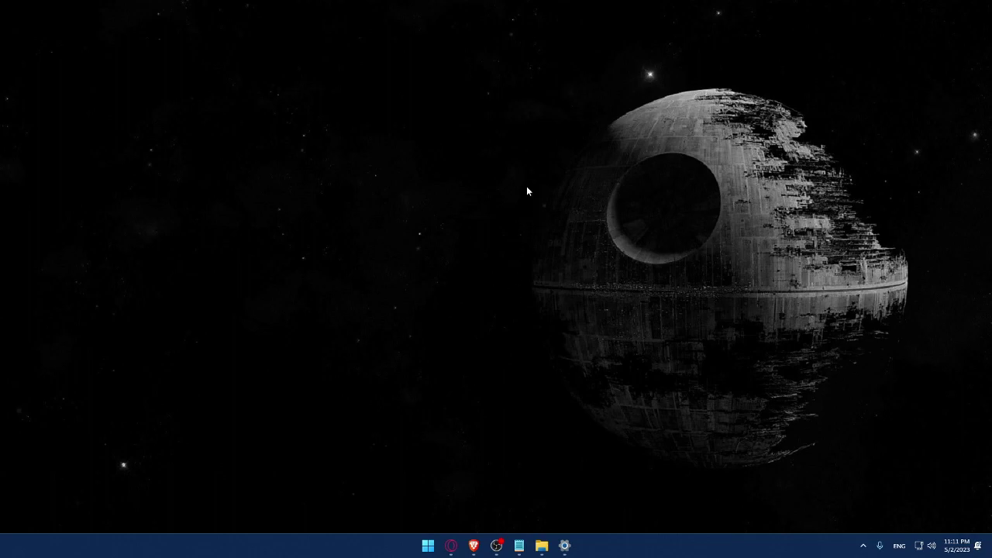
Launch the Brave browser and magnify the screen, moving the magnifier toolbar aside
{"action": "left_click", "coordinate": [474, 545]}
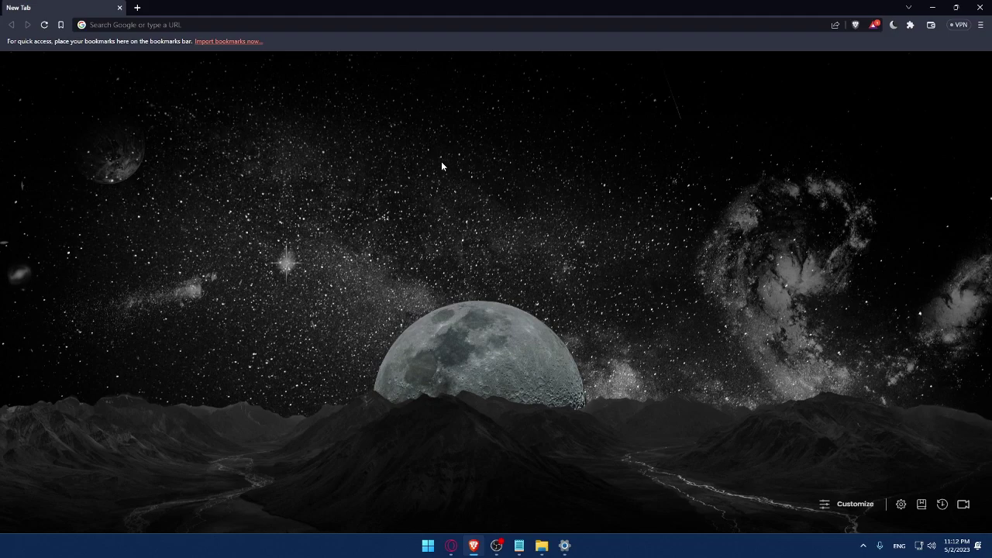
{"action": "key", "text": "super+plus"}
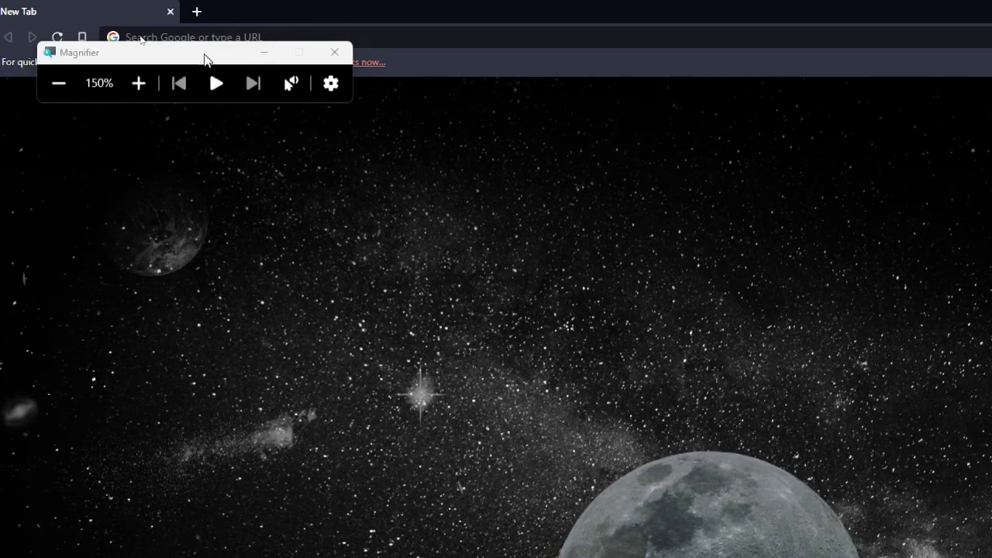
{"action": "left_click_drag", "start_coordinate": [175, 53], "coordinate": [129, 306]}
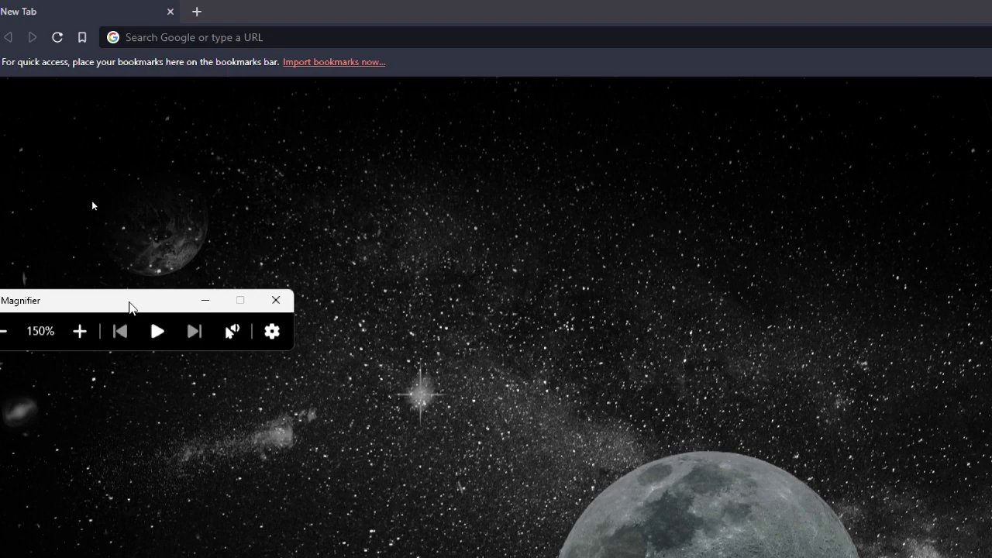
Load wix.com, then return the screen to normal size and close the Magnifier
{"action": "left_click", "coordinate": [204, 37]}
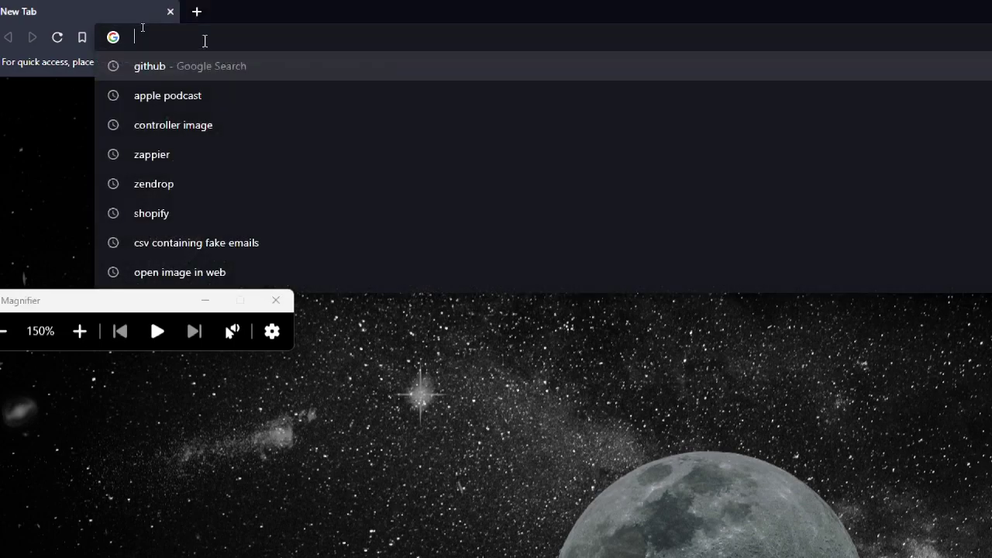
{"action": "type", "text": "wix"}
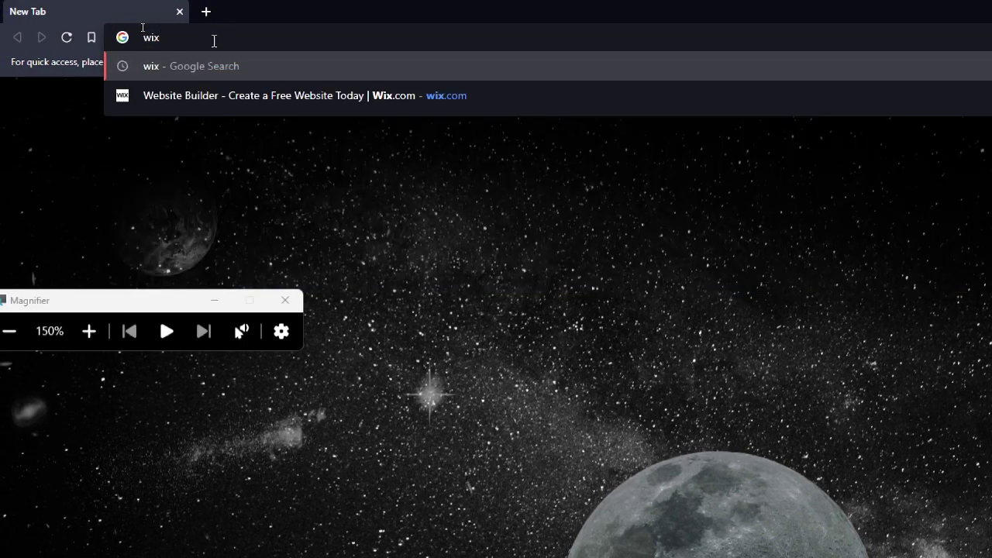
{"action": "type", "text": ".com"}
{"action": "key", "text": "Return"}
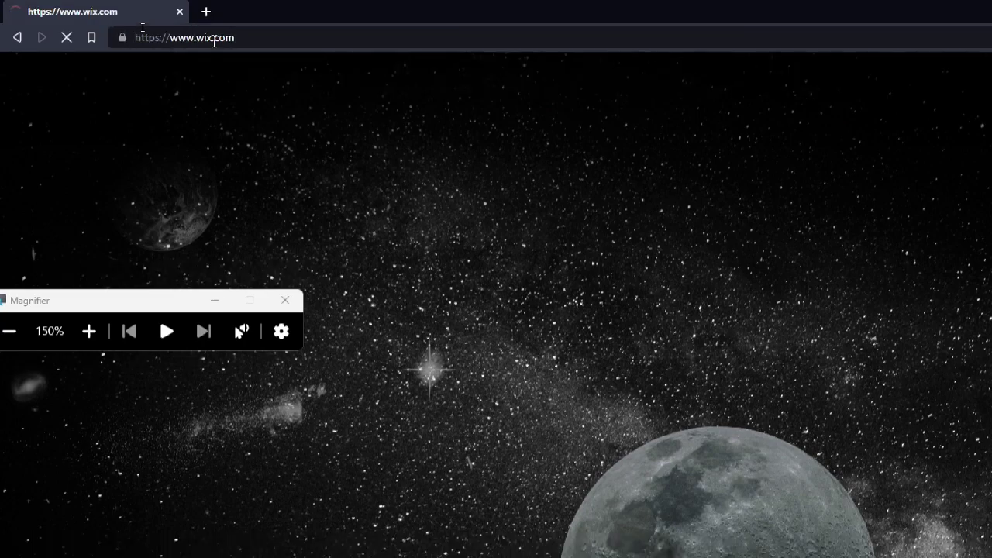
{"action": "key", "text": "super+minus"}
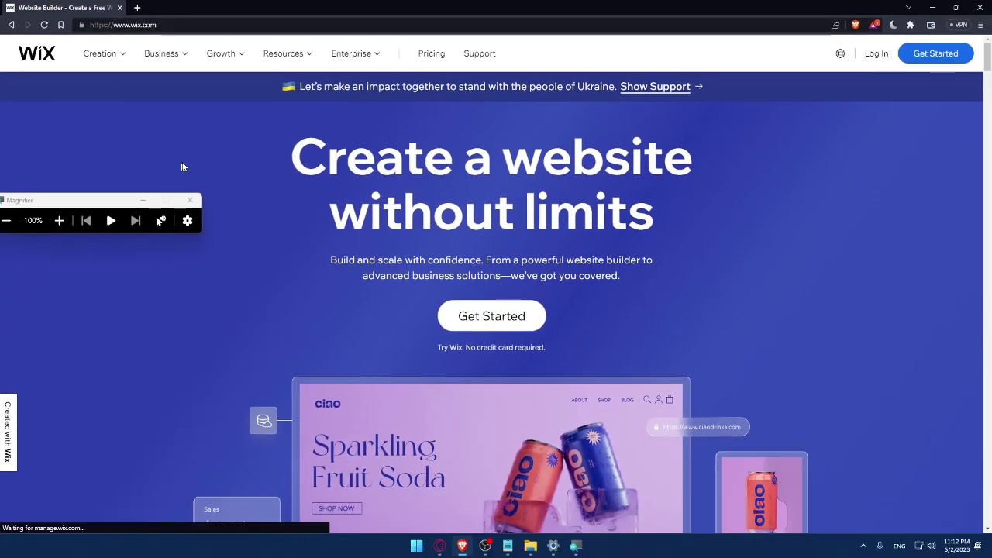
{"action": "left_click", "coordinate": [191, 200]}
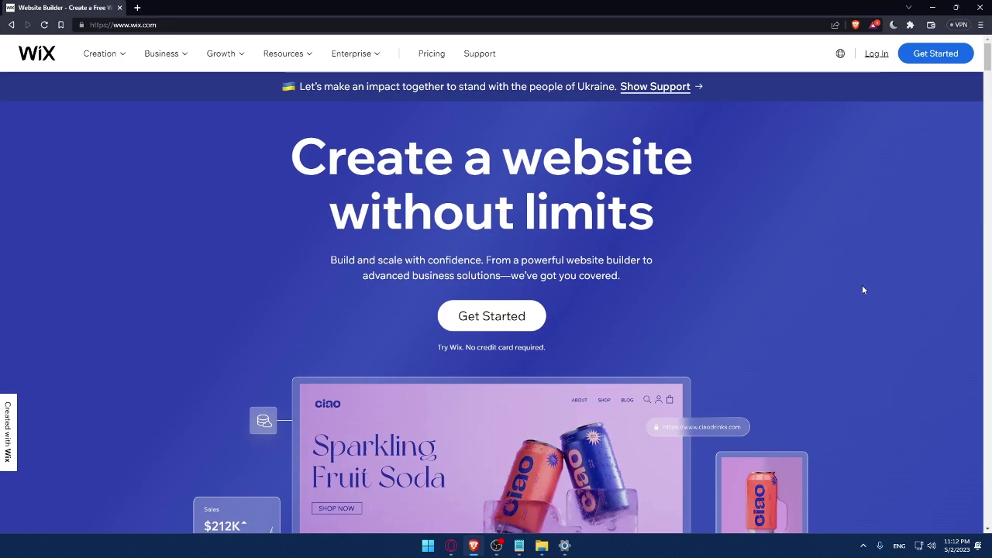
Go to the Wix Log In page and glance at the saved e-mail suggestions in the Email field
{"action": "left_click", "coordinate": [877, 56]}
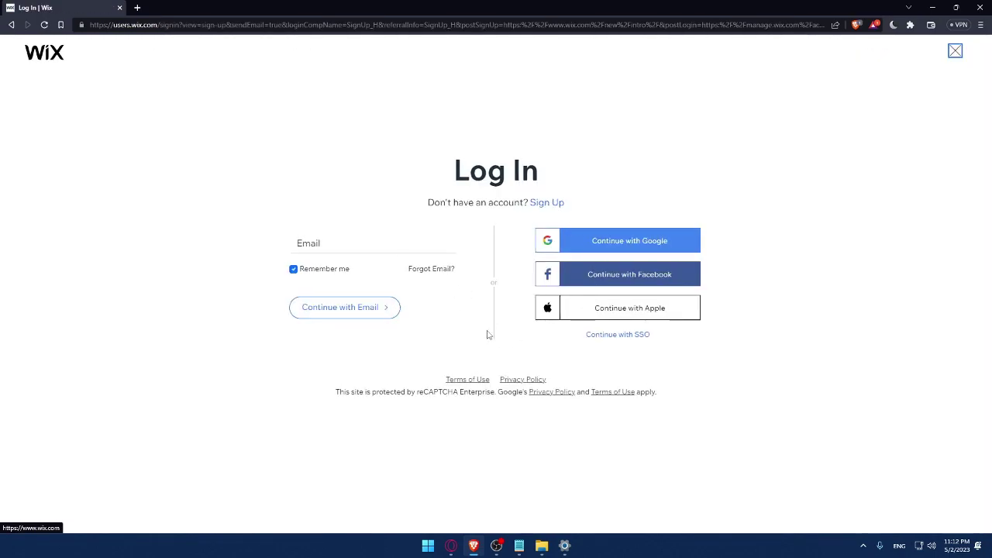
{"action": "left_click", "coordinate": [334, 242]}
{"action": "left_click", "coordinate": [255, 239]}
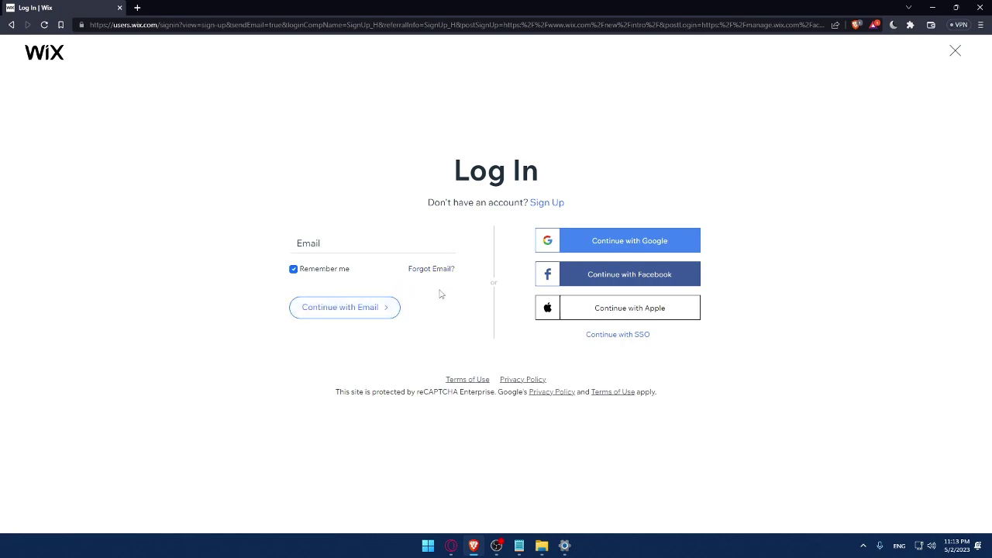
{"action": "right_click", "coordinate": [469, 380]}
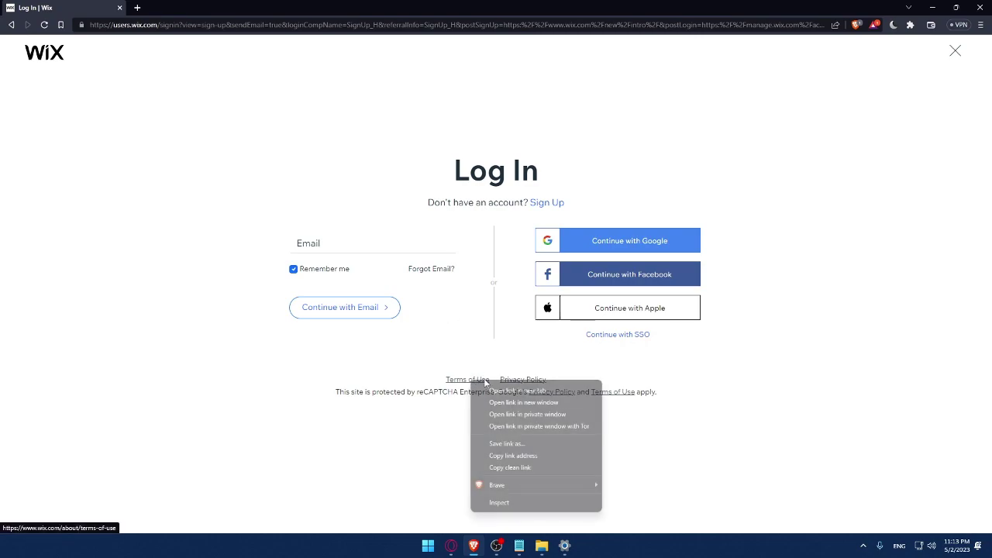
{"action": "left_click", "coordinate": [502, 389]}
{"action": "right_click", "coordinate": [513, 379]}
{"action": "left_click", "coordinate": [534, 390]}
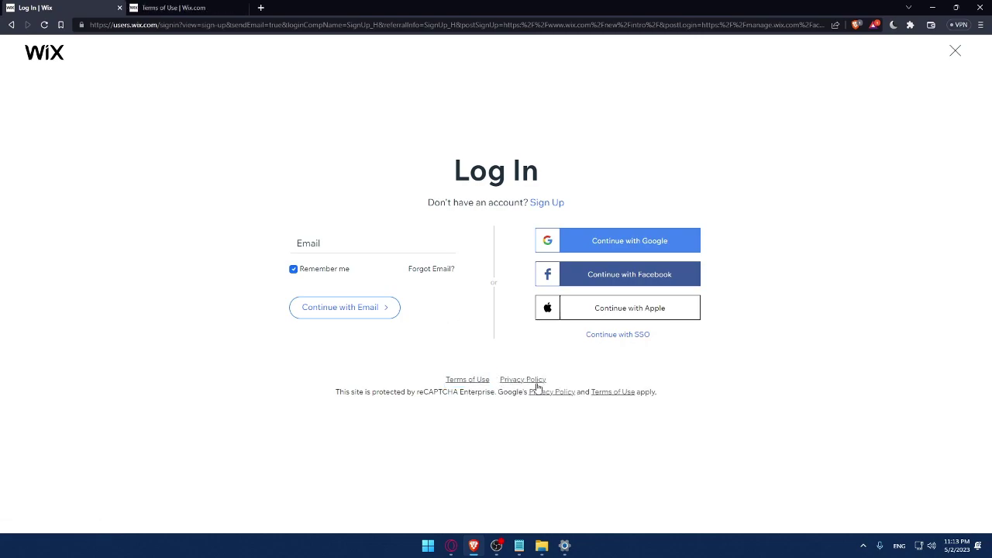
{"action": "left_click", "coordinate": [174, 8]}
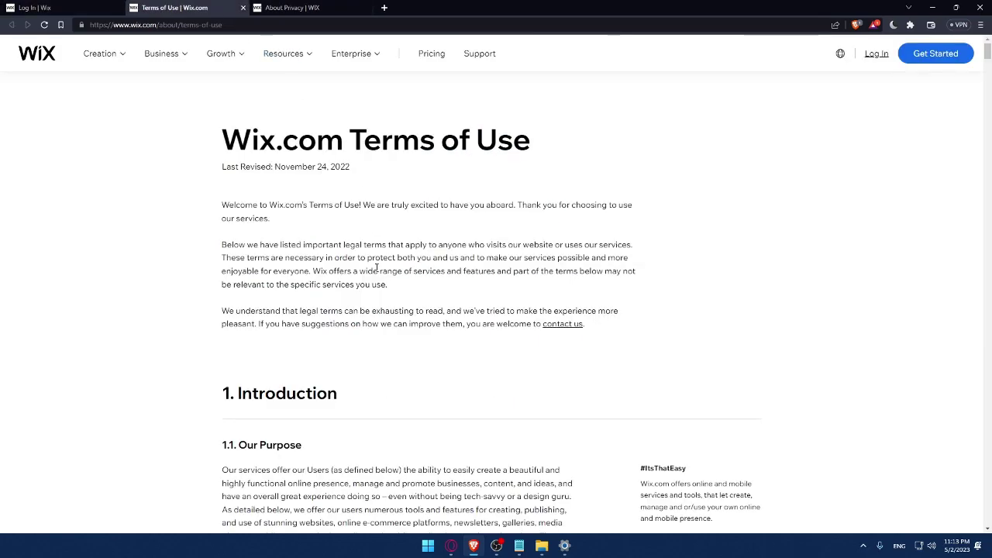
{"action": "scroll", "coordinate": [379, 268], "scroll_direction": "down", "scroll_amount": 15}
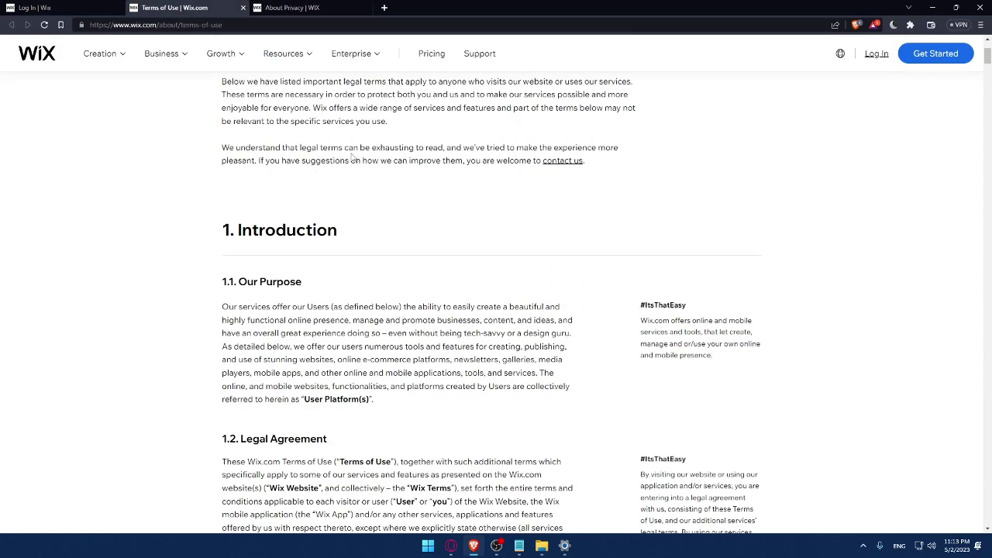
{"action": "scroll", "coordinate": [418, 230], "scroll_direction": "down", "scroll_amount": 15}
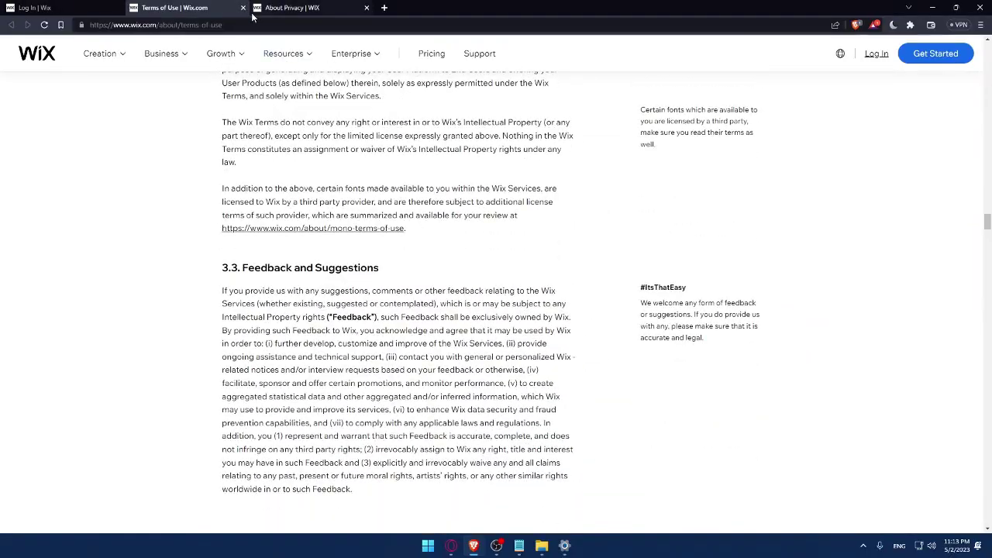
{"action": "key", "text": "ctrl+w"}
{"action": "scroll", "coordinate": [310, 180], "scroll_direction": "down", "scroll_amount": 10}
{"action": "scroll", "coordinate": [310, 180], "scroll_direction": "down", "scroll_amount": 15}
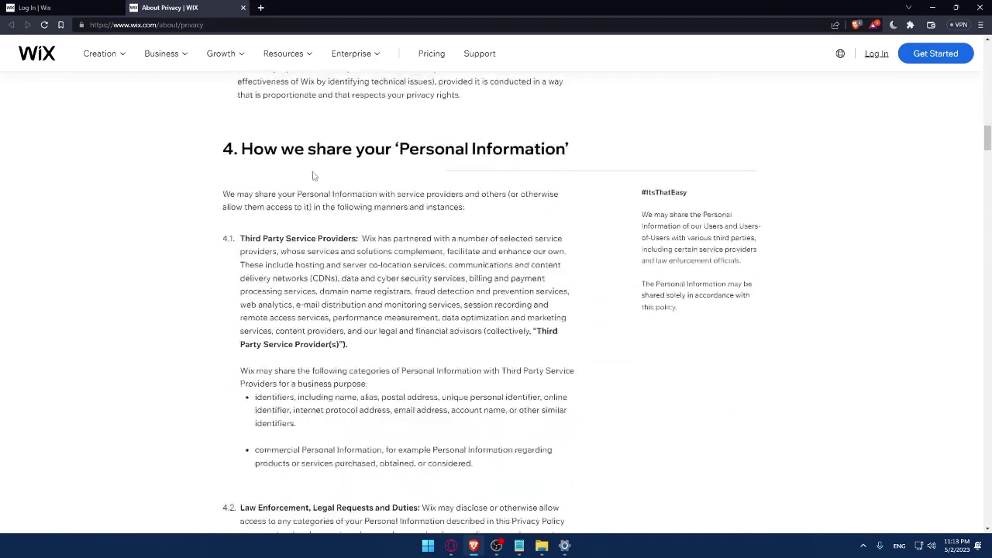
{"action": "left_click", "coordinate": [242, 8]}
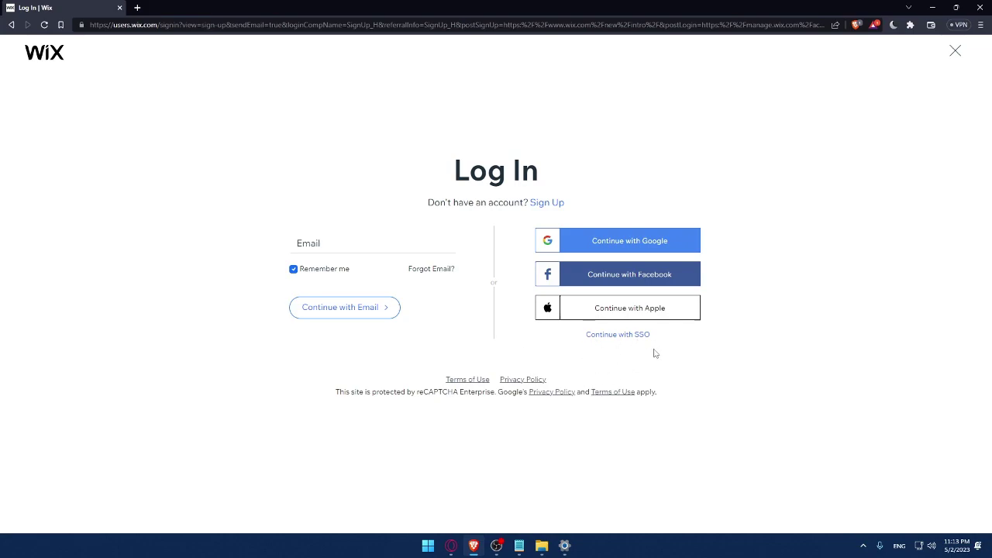
Switch to the Sign Up form and fill the e-mail field with a saved address
{"action": "left_click", "coordinate": [546, 206]}
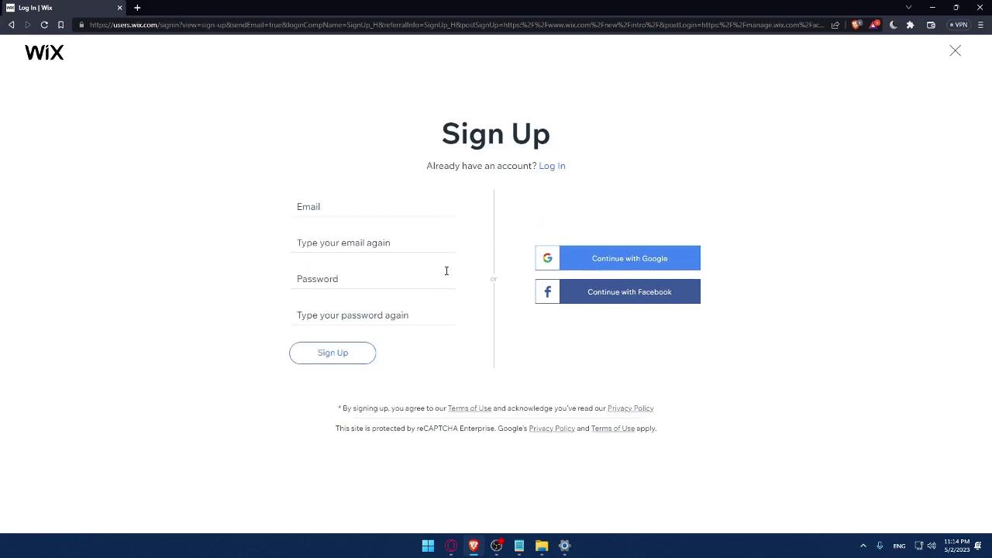
{"action": "left_click", "coordinate": [318, 204]}
{"action": "left_click", "coordinate": [330, 352]}
{"action": "left_click", "coordinate": [336, 211]}
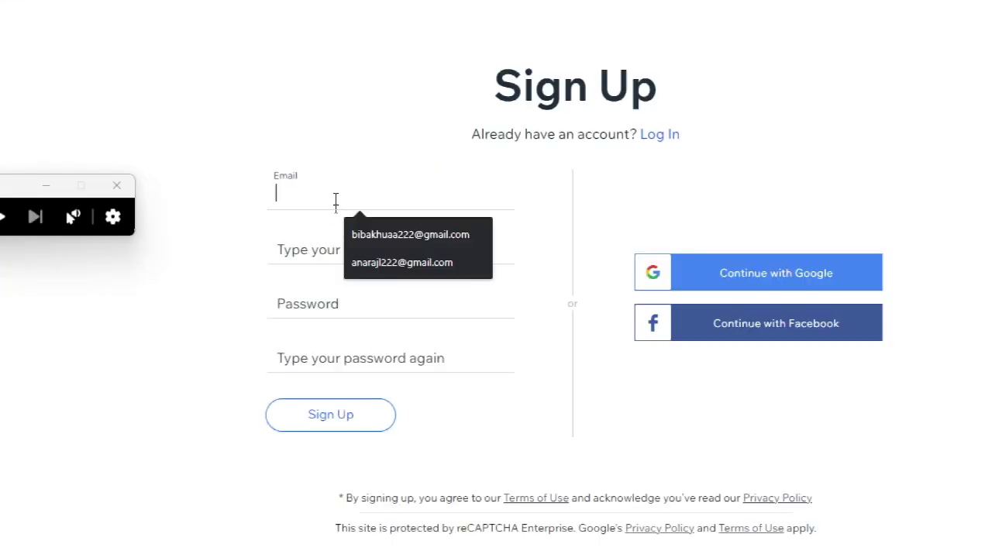
{"action": "left_click", "coordinate": [368, 227]}
Repeat the account e-mail in the confirmation field and enter the password twice
{"action": "left_click", "coordinate": [396, 250]}
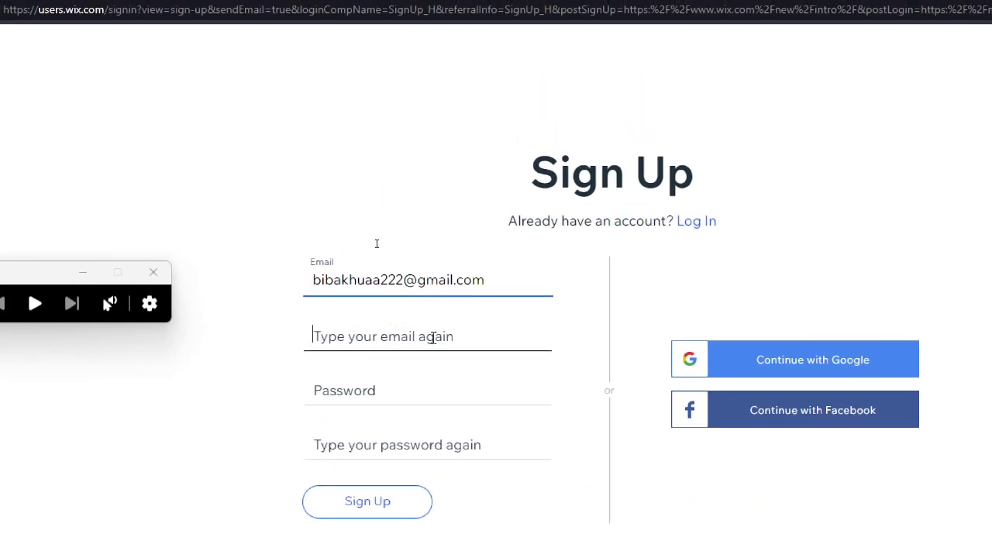
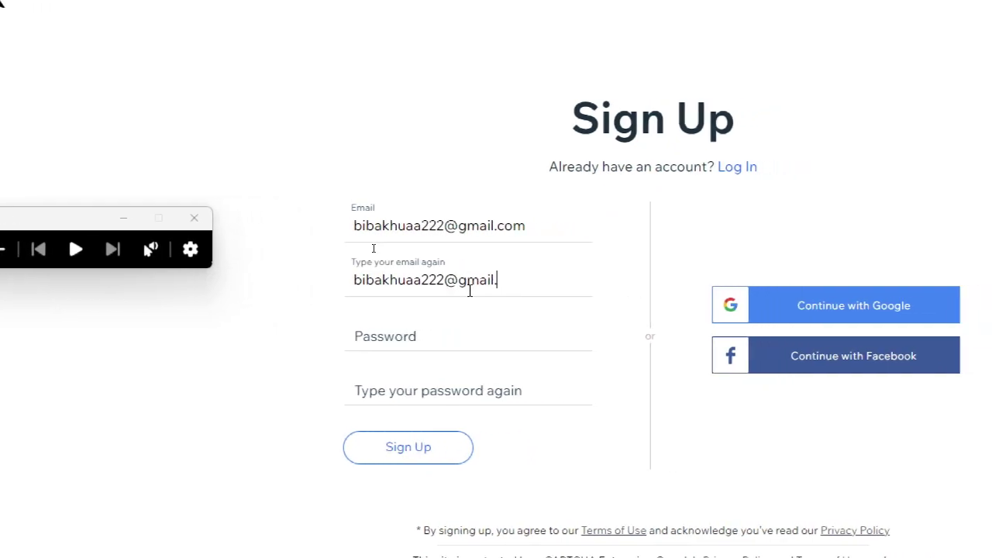
{"action": "left_click", "coordinate": [455, 326]}
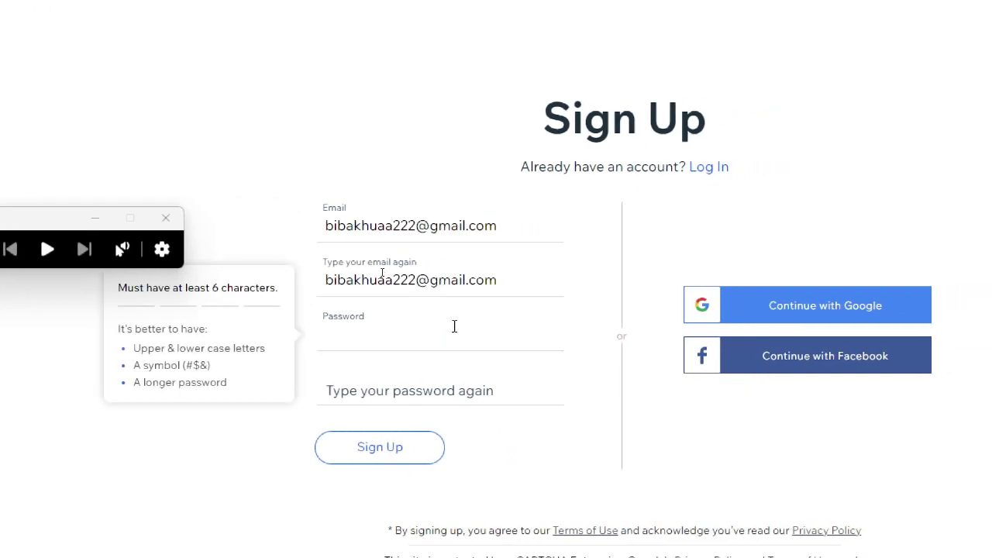
{"action": "type", "text": "•••••••••"}
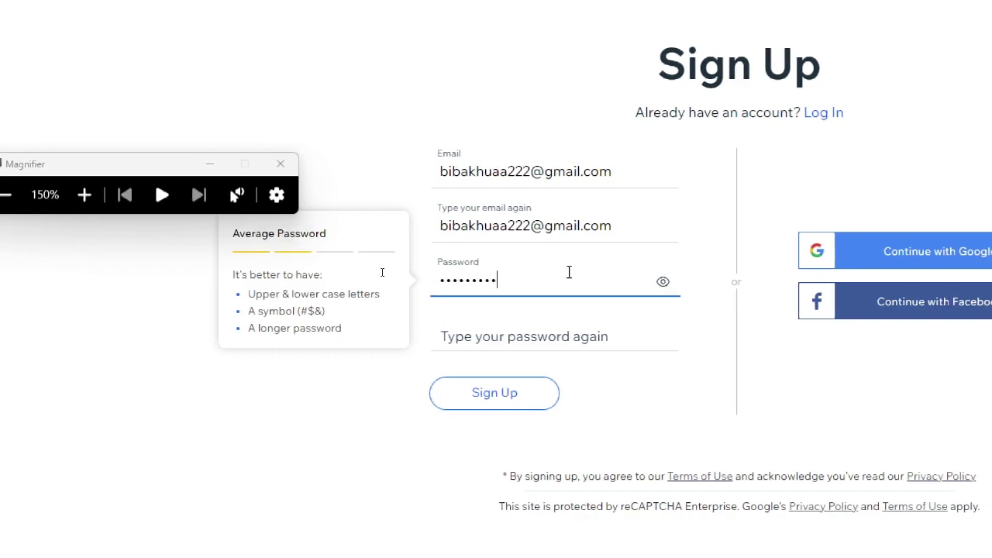
{"action": "left_click", "coordinate": [525, 337]}
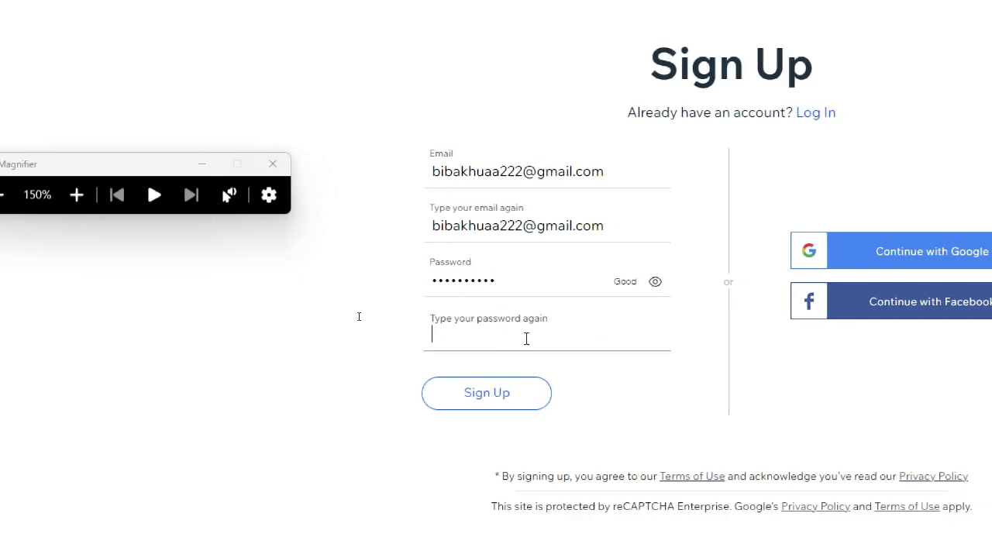
{"action": "type", "text": "•••••••"}
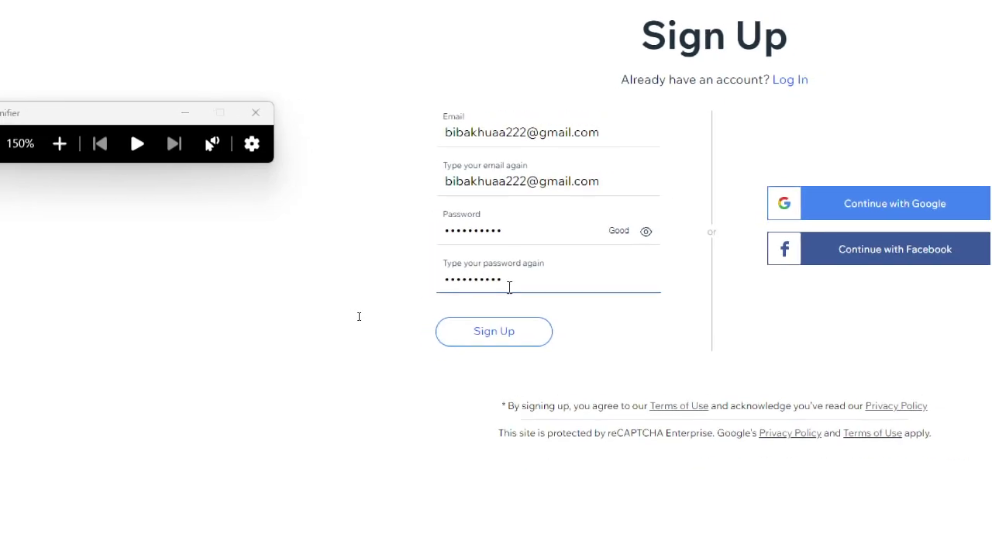
{"action": "key", "text": "super+minus"}
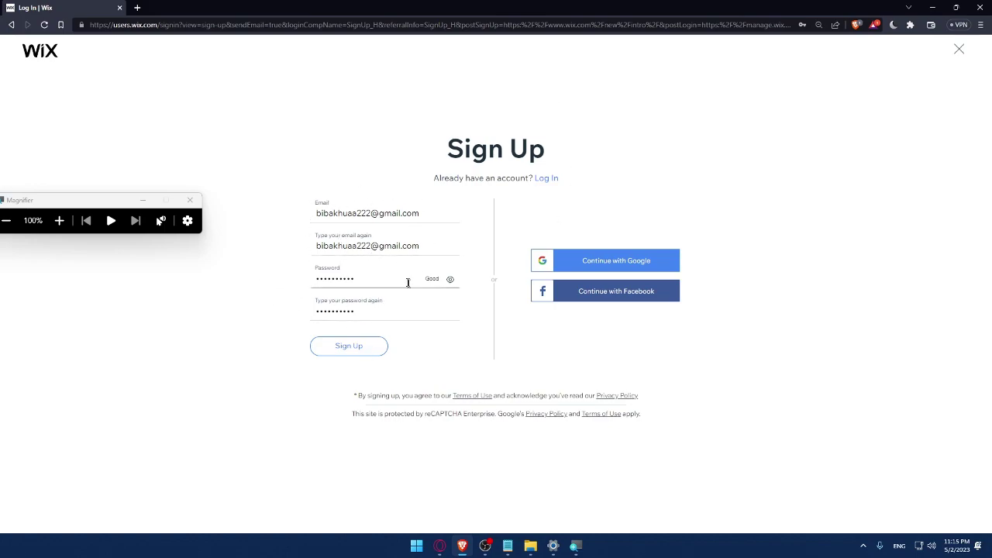
Continue with Google using the second listed account, then close the Magnifier
{"action": "left_click", "coordinate": [616, 261]}
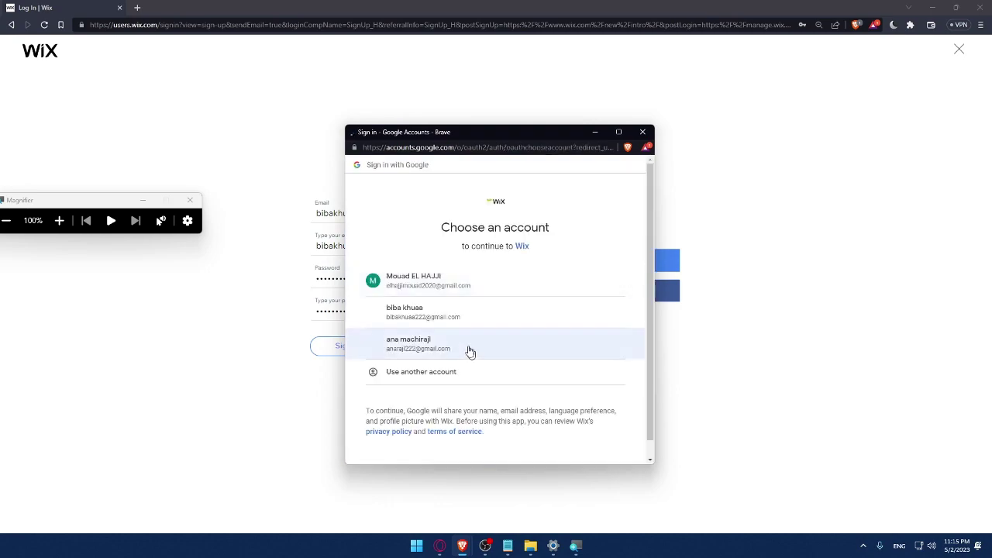
{"action": "left_click", "coordinate": [419, 316]}
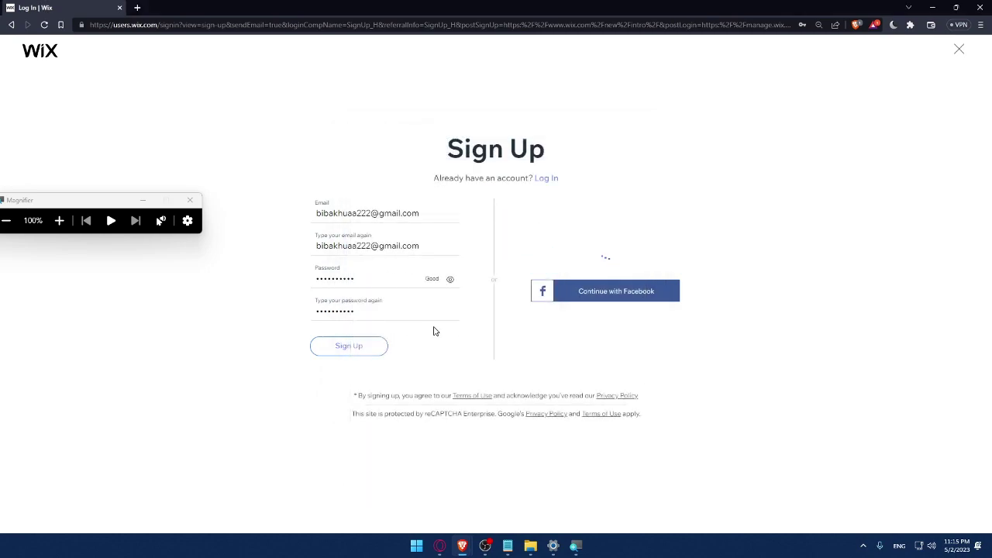
{"action": "left_click", "coordinate": [190, 200]}
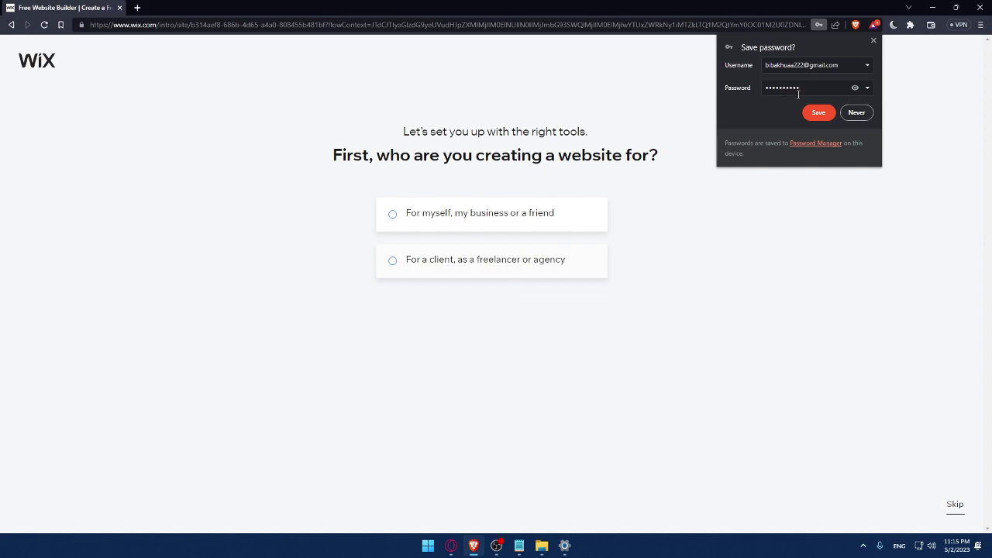
Save the password in Brave and answer that the site is for myself or my business
{"action": "left_click", "coordinate": [819, 112]}
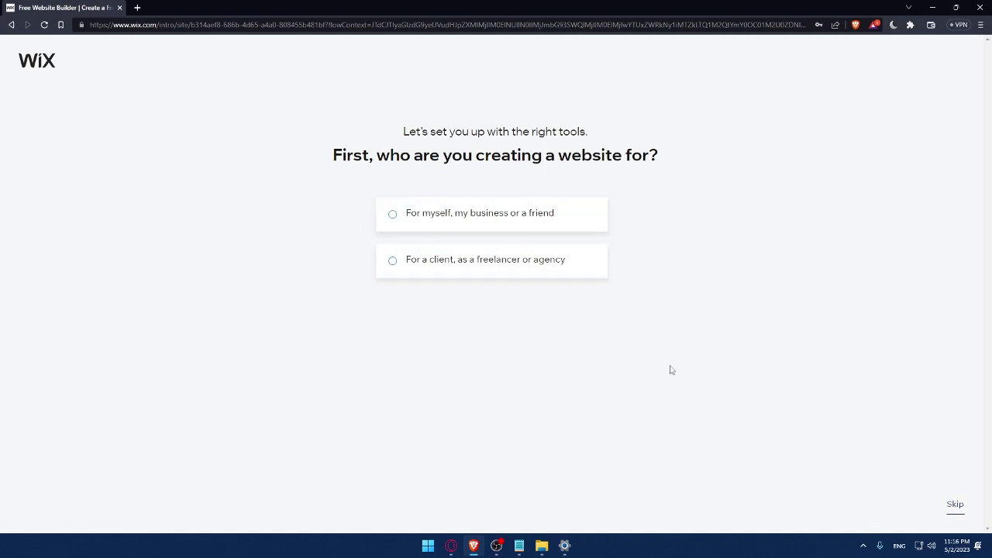
{"action": "left_click", "coordinate": [415, 227]}
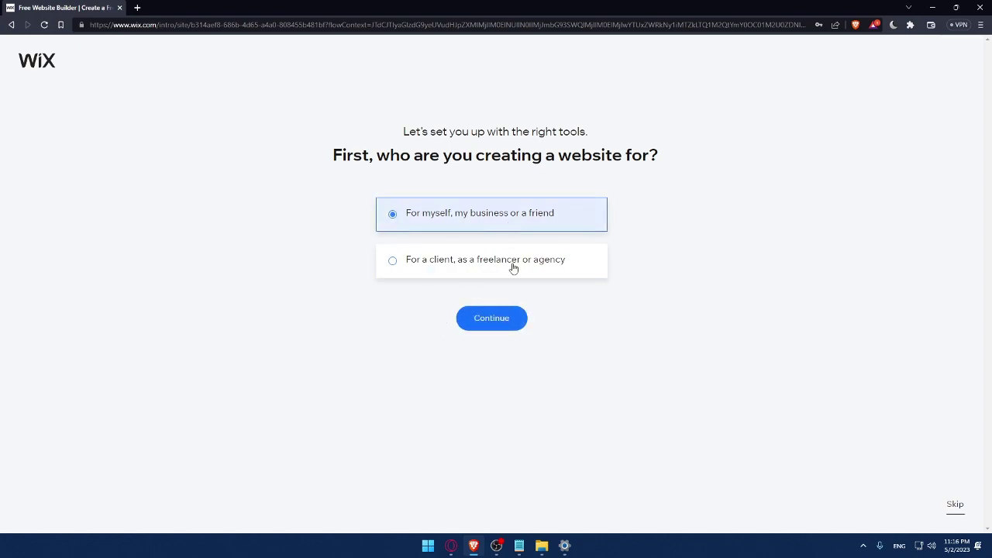
{"action": "left_click", "coordinate": [512, 318]}
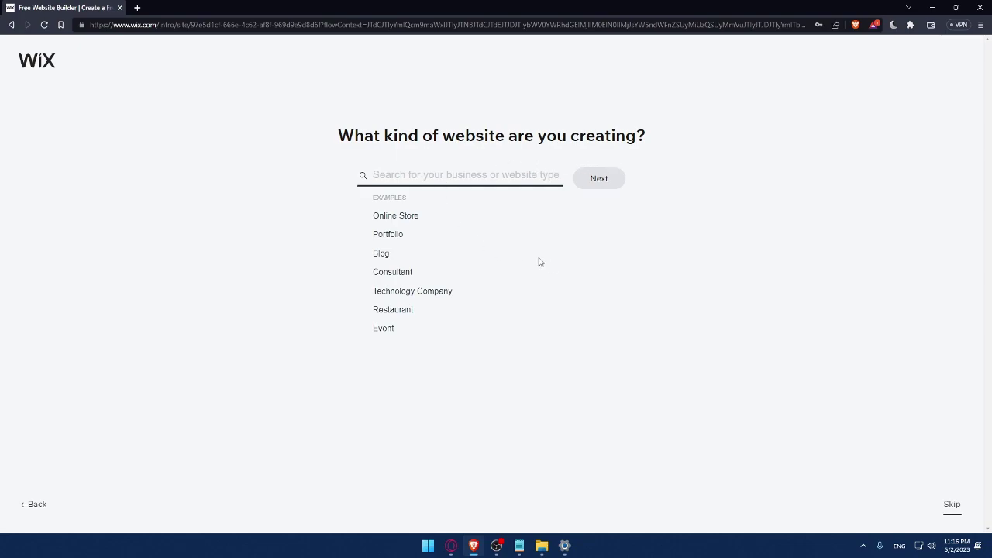
Choose Online Store as the site type and name the store MrOmix
{"action": "left_click", "coordinate": [376, 218]}
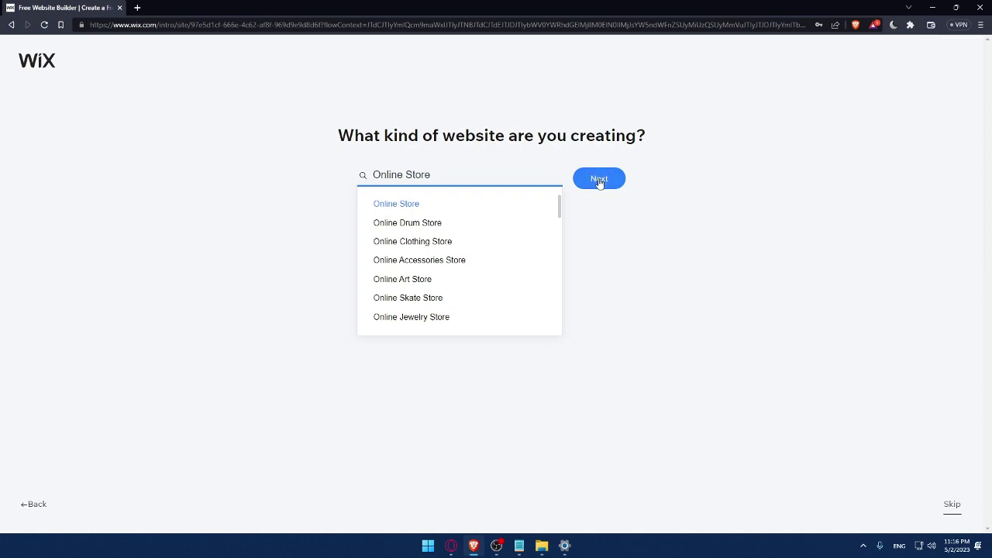
{"action": "left_click", "coordinate": [600, 183]}
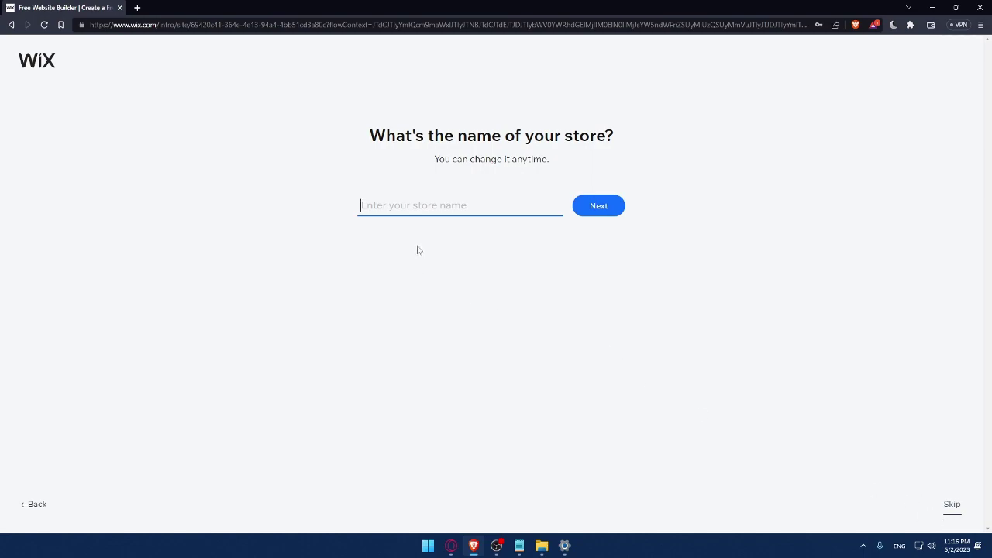
{"action": "type", "text": "MrOmix"}
{"action": "left_click", "coordinate": [609, 213]}
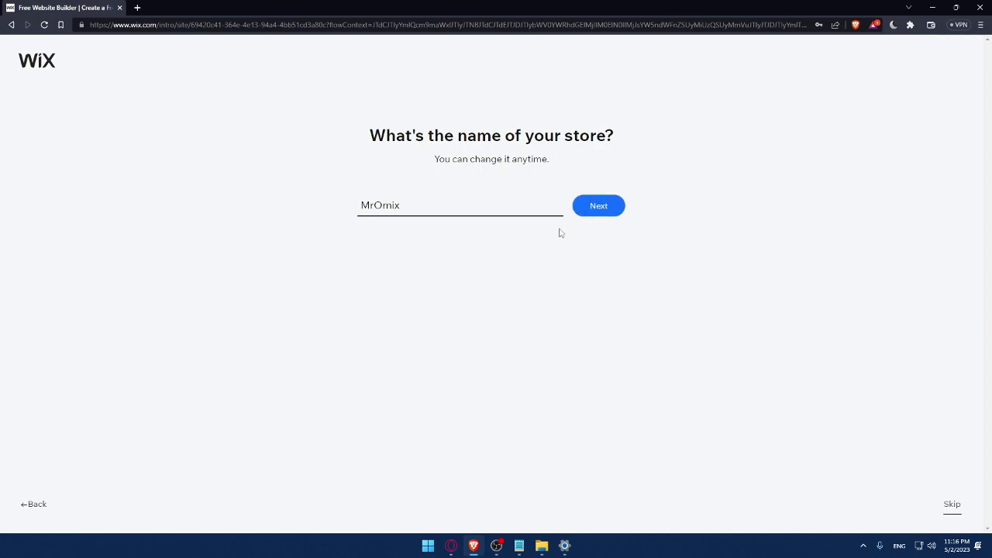
{"action": "left_click", "coordinate": [595, 214]}
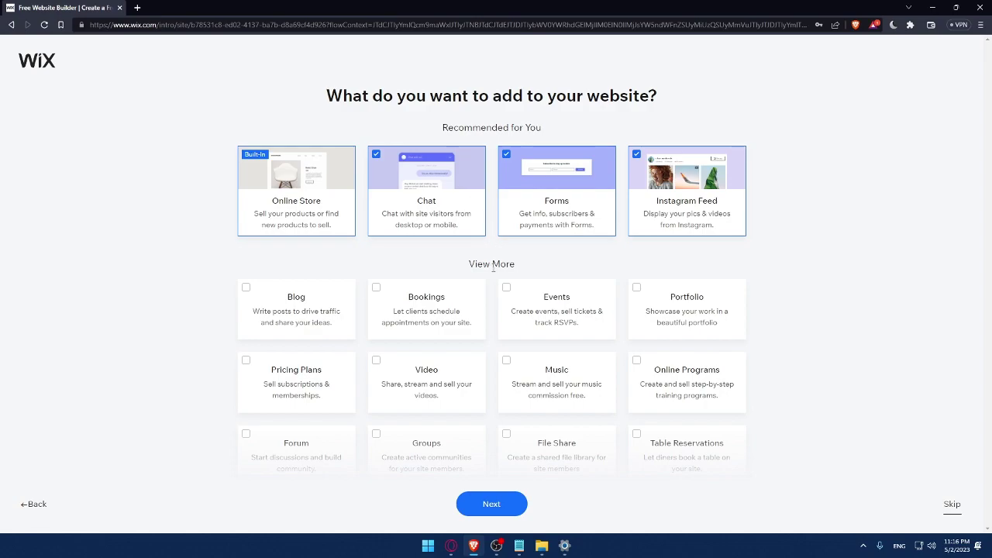
Tick Blog, Music and Video as site features and go to the MrOmix dashboard
{"action": "left_click", "coordinate": [245, 292]}
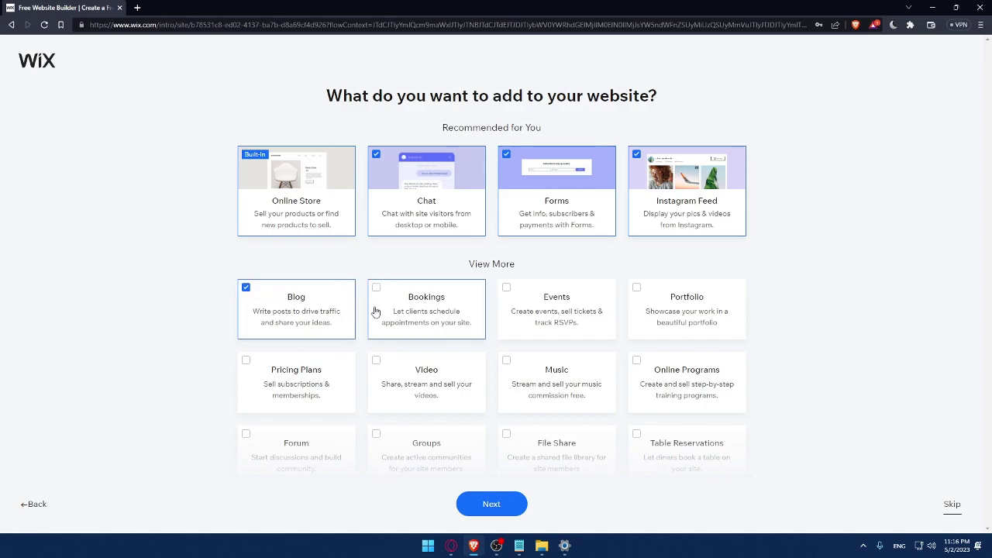
{"action": "scroll", "coordinate": [448, 372], "scroll_direction": "down", "scroll_amount": 2}
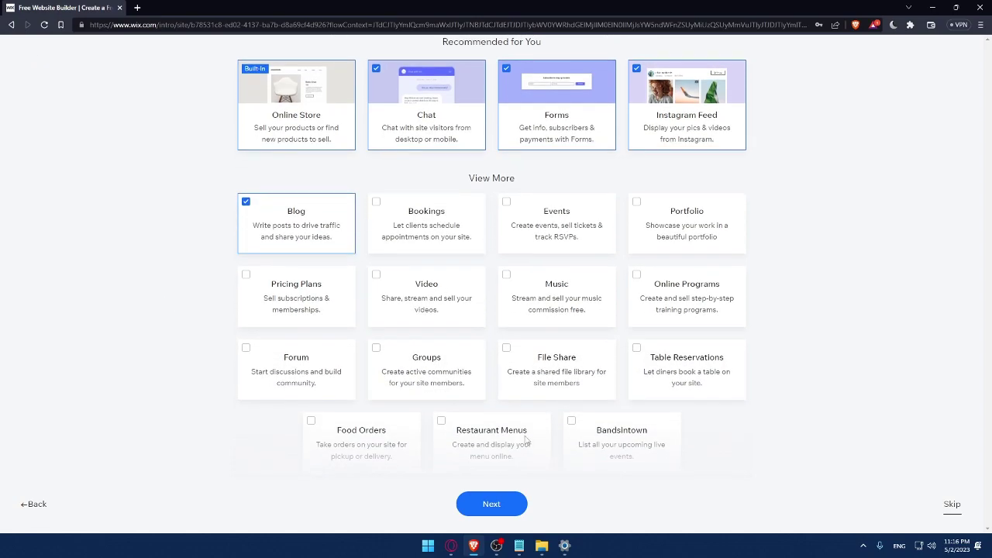
{"action": "left_click", "coordinate": [521, 287]}
{"action": "left_click", "coordinate": [377, 282]}
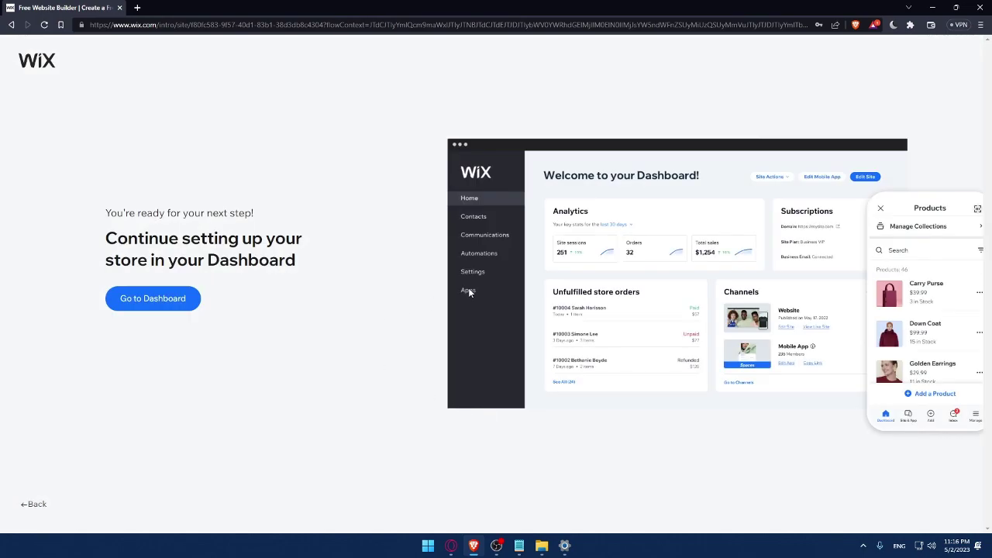
{"action": "left_click", "coordinate": [170, 305]}
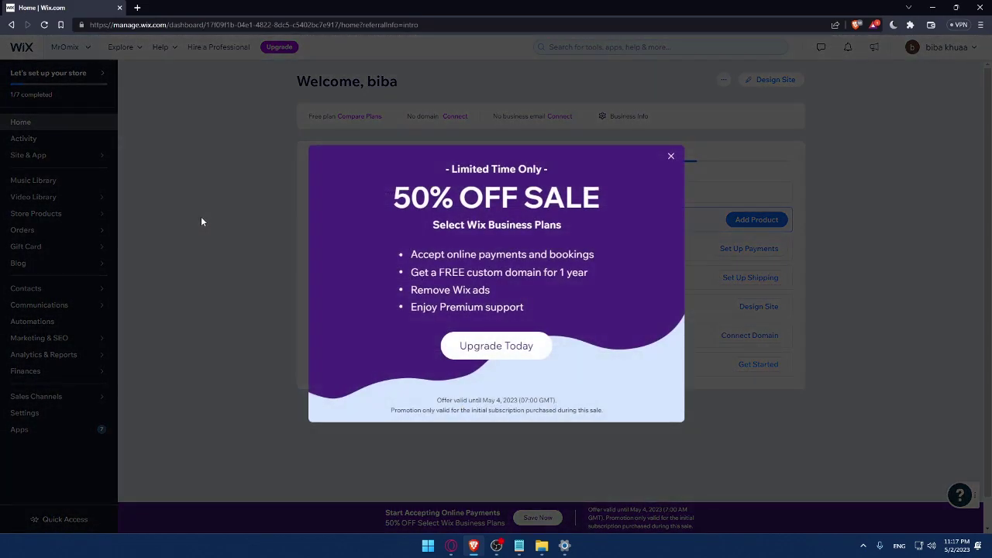
Close the 50% OFF sale popup on the MrOmix dashboard
{"action": "left_click", "coordinate": [671, 157]}
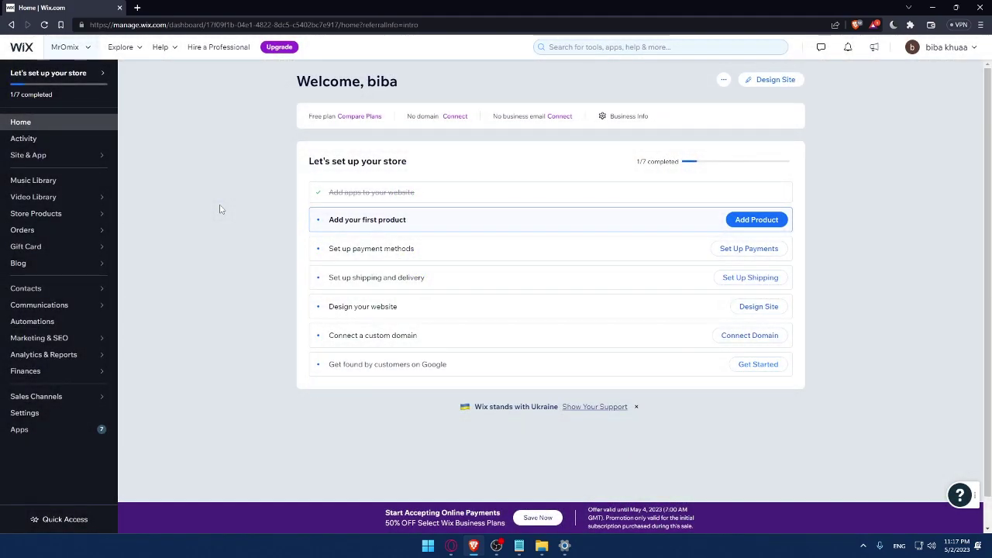
{"action": "left_click_drag", "start_coordinate": [308, 161], "coordinate": [457, 162]}
{"action": "left_click", "coordinate": [458, 162]}
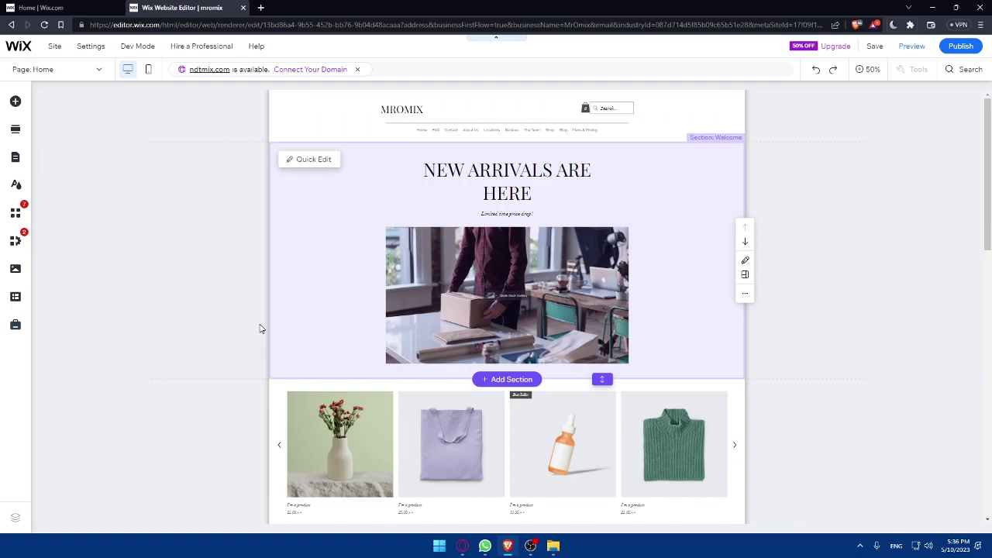
{"action": "left_click", "coordinate": [261, 8]}
{"action": "type", "text": "res"}
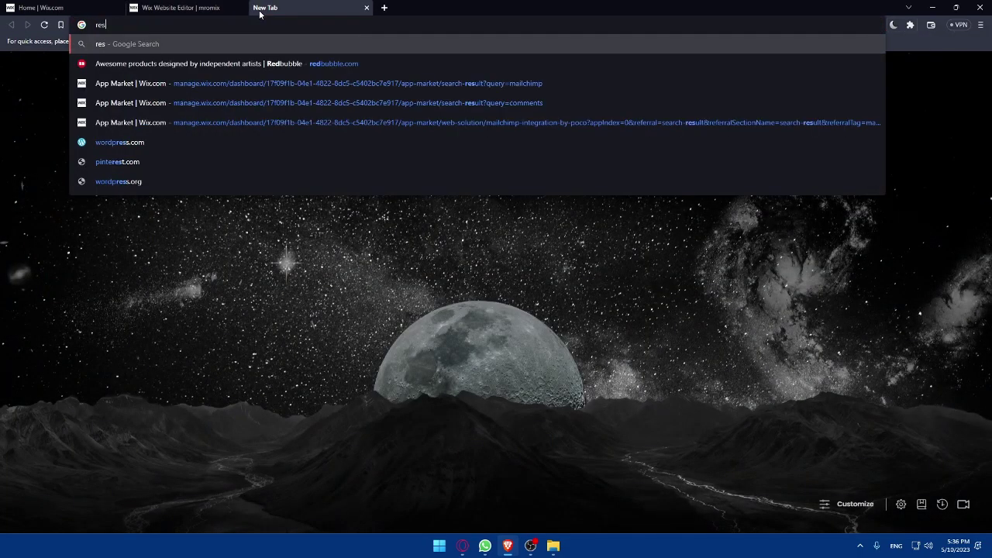
{"action": "type", "text": "ize image tool"}
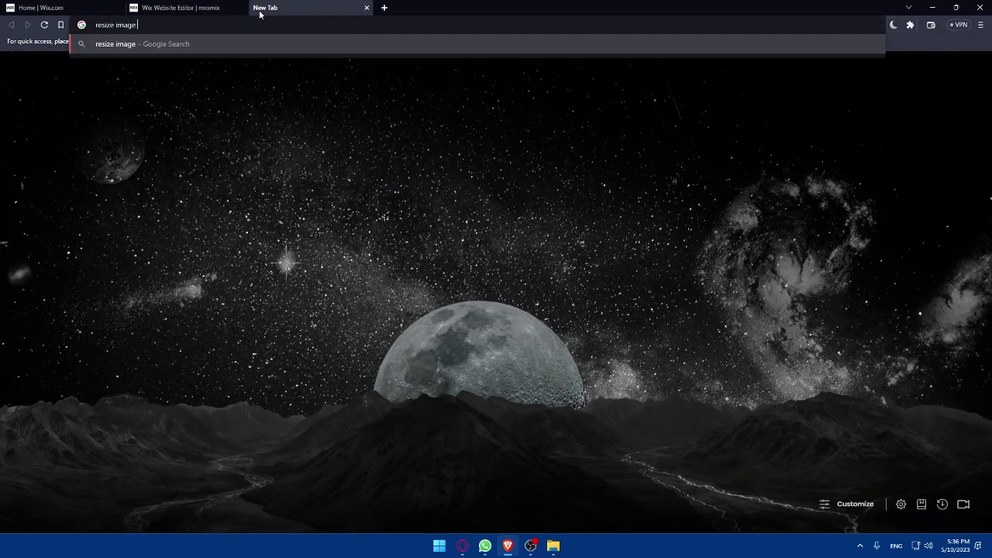
{"action": "key", "text": "Return"}
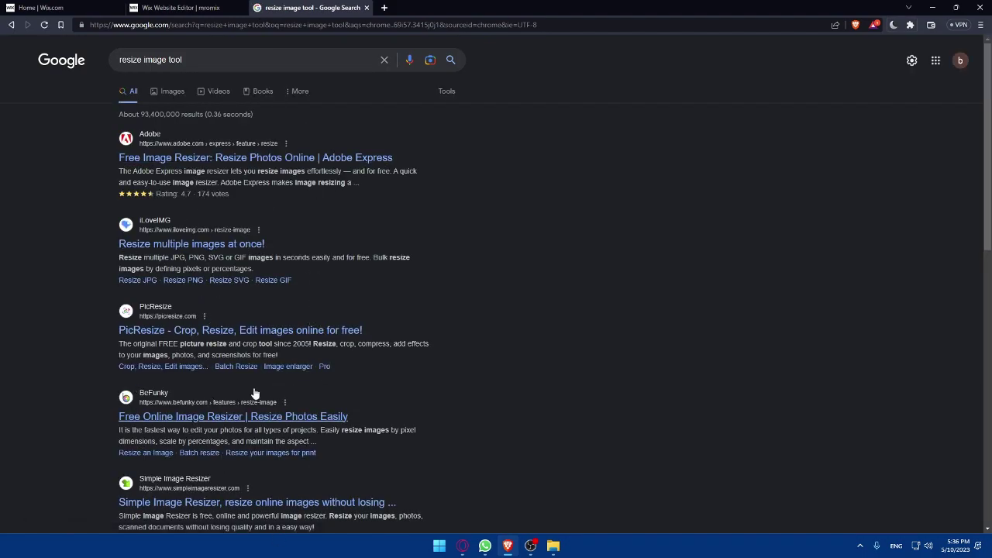
{"action": "left_click", "coordinate": [366, 7]}
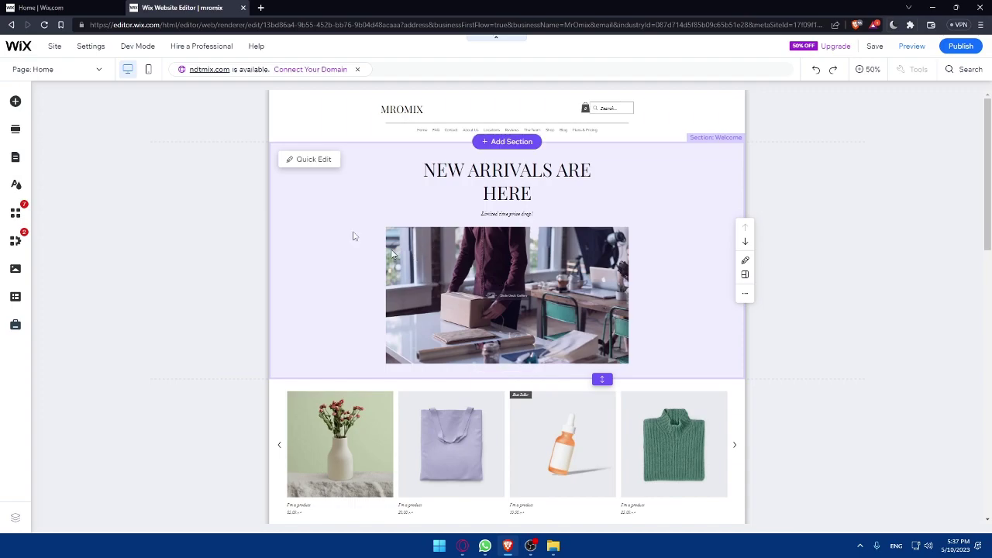
{"action": "left_click", "coordinate": [69, 7]}
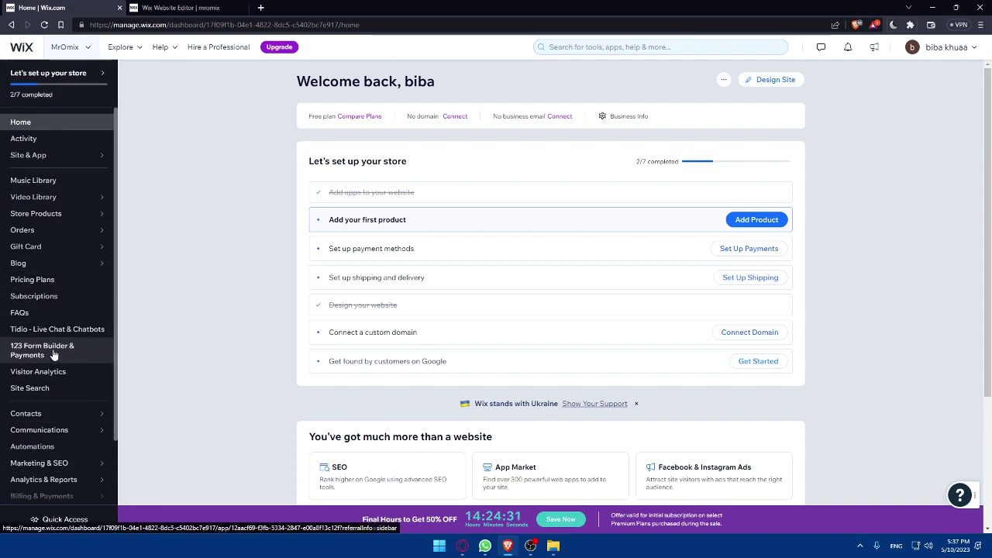
{"action": "key", "text": "ctrl+Tab"}
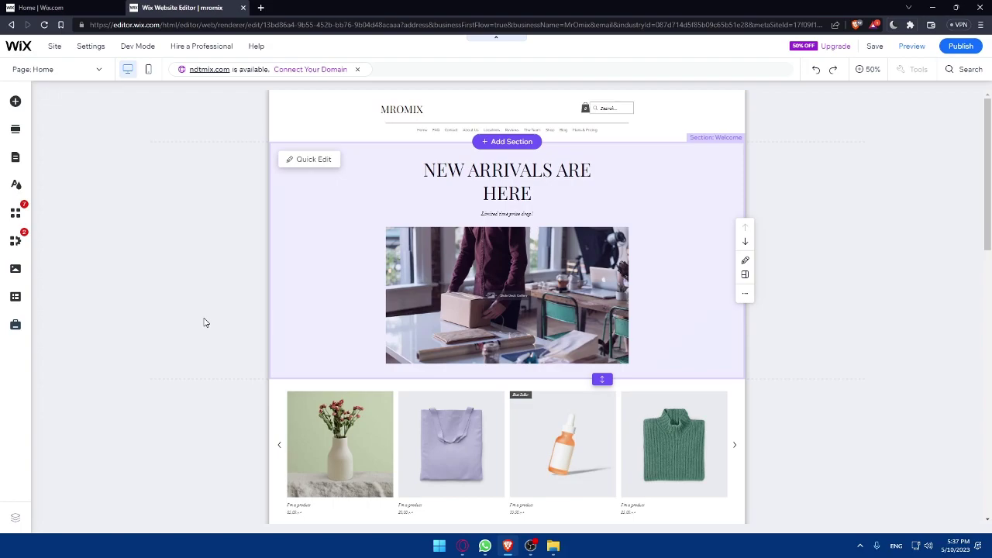